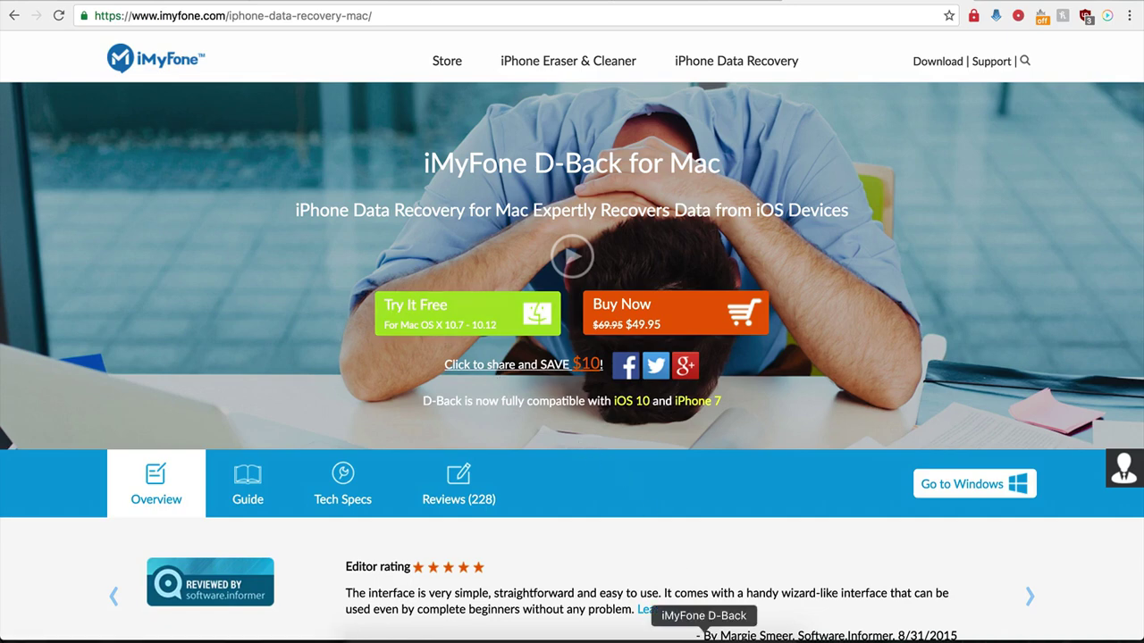
- Launch iMyFone D-Back from the Dock and select 'Recover from iOS Device' mode
left_click(702, 638)
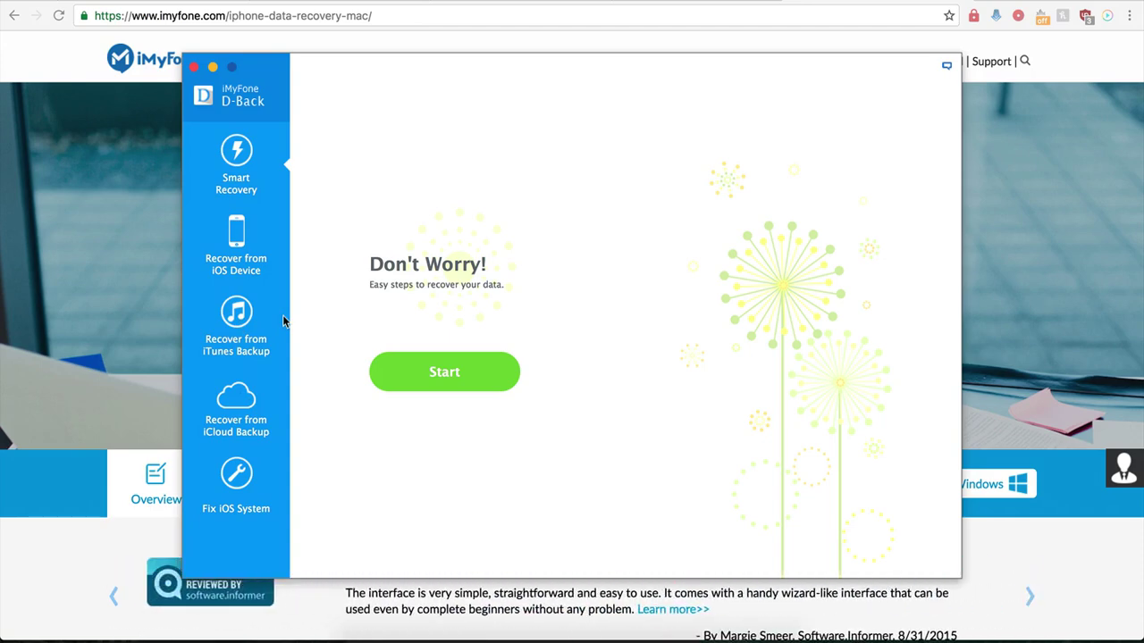
left_click(235, 240)
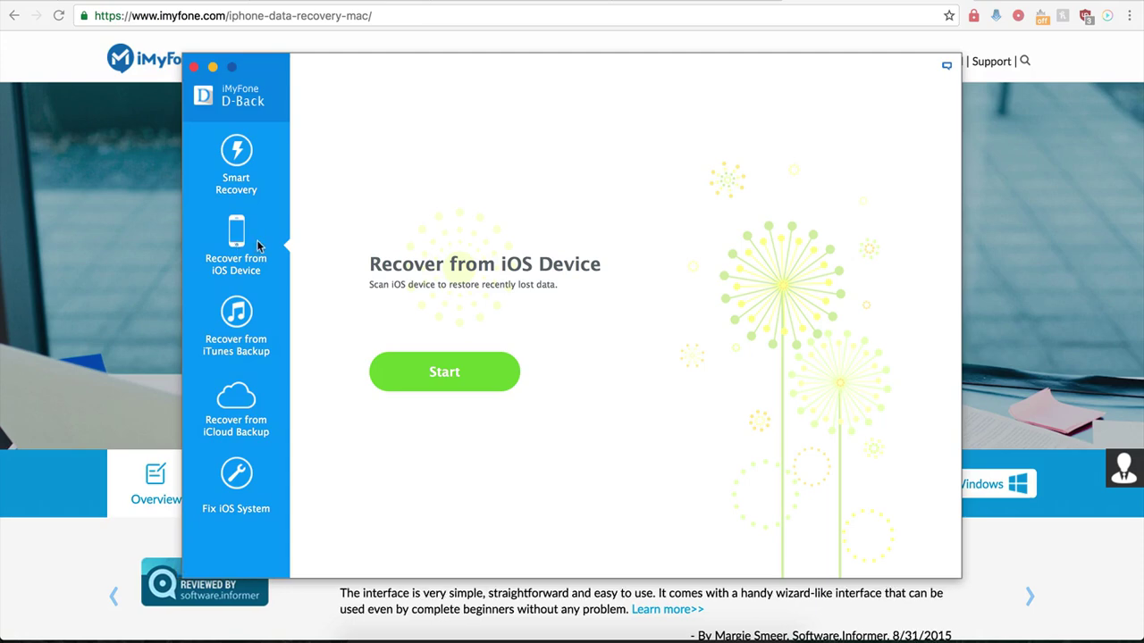
- Start iOS device recovery, uncheck Message, and tick Photo as the only file type
left_click(425, 376)
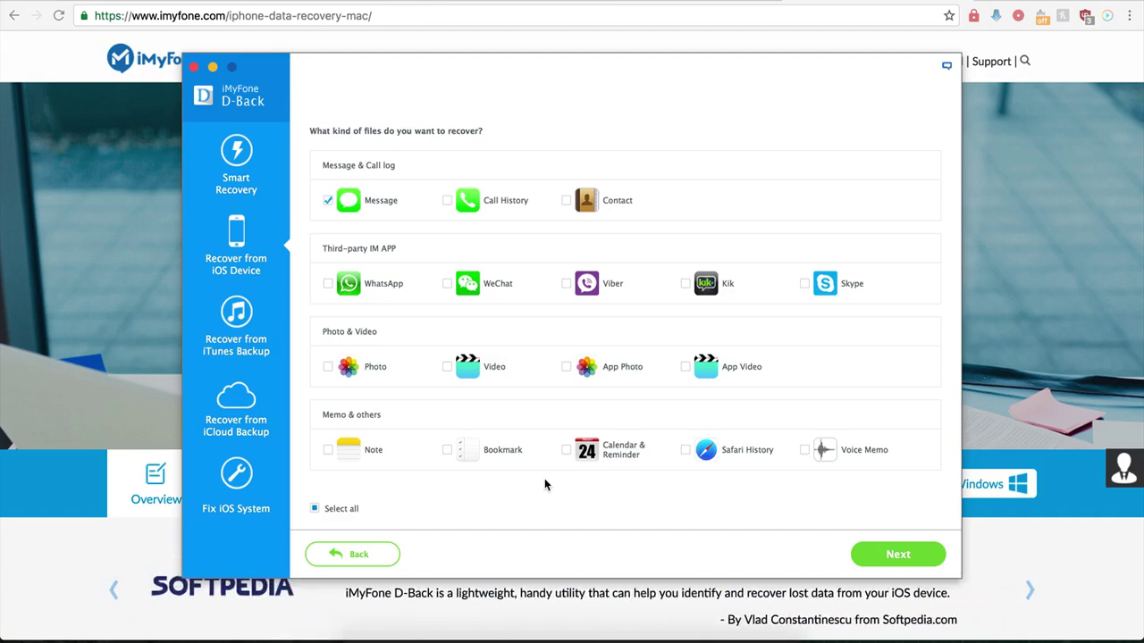
left_click(328, 200)
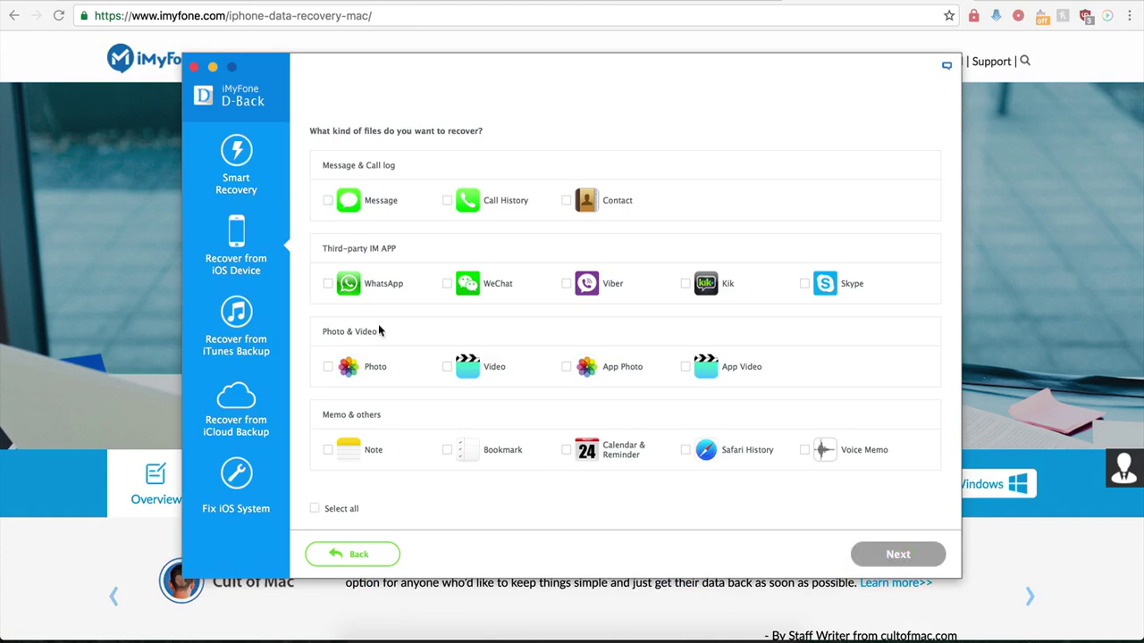
left_click(328, 367)
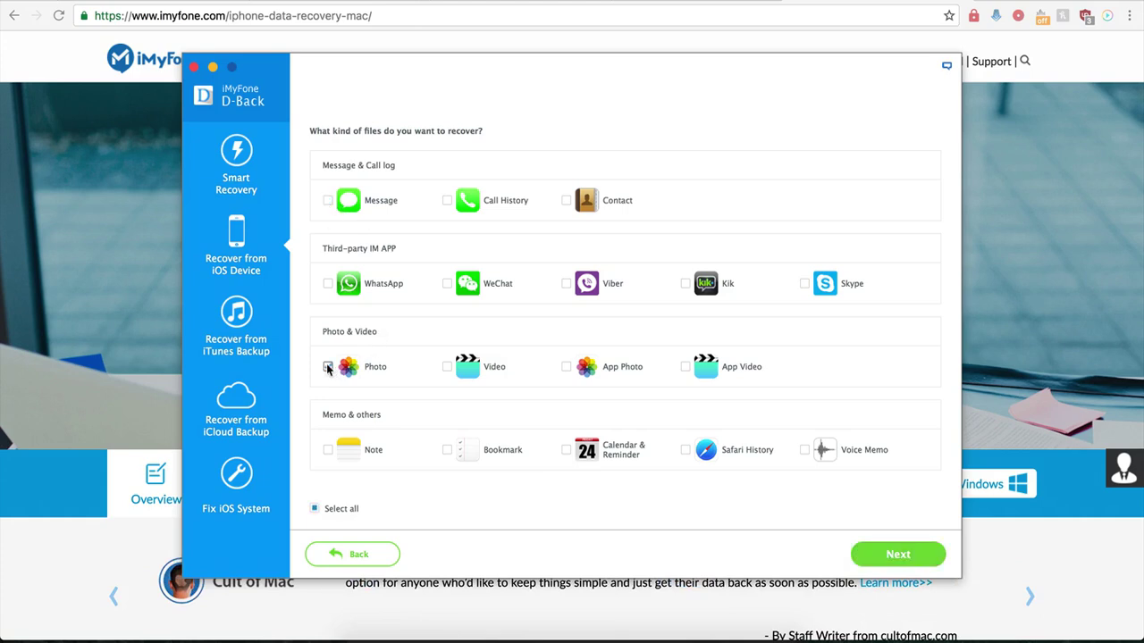
- Connect the iPhone 5s and scan it, listing 42 recoverable photos
left_click(884, 555)
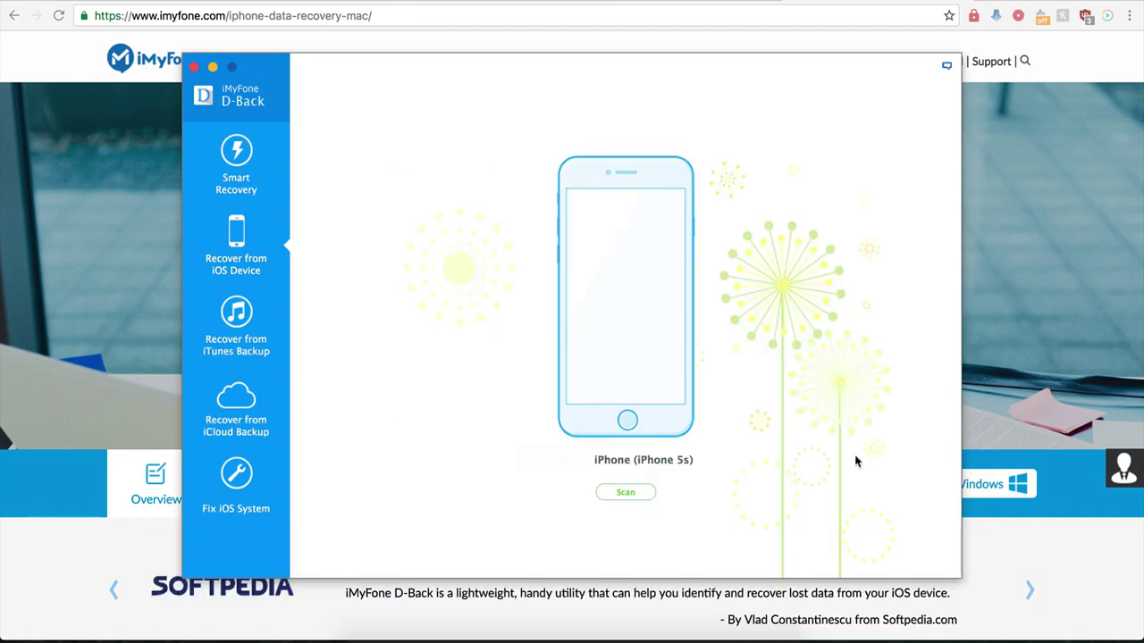
left_click(626, 492)
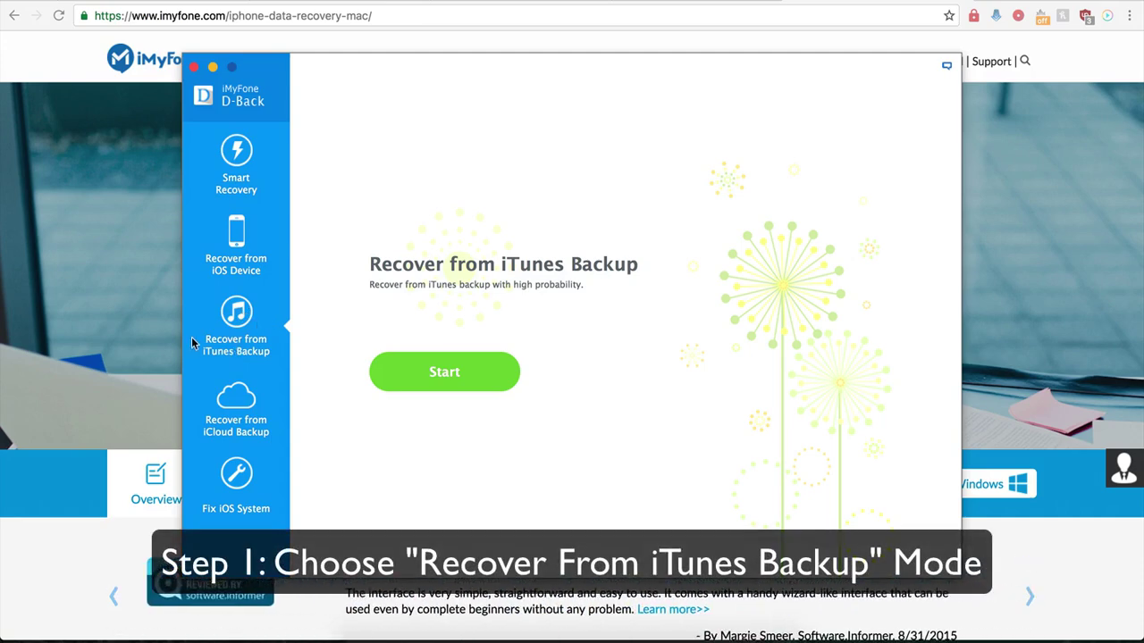
- Start iTunes backup recovery with Photo kept checked, showing three 2016-08-06 iPhone backups
left_click(439, 371)
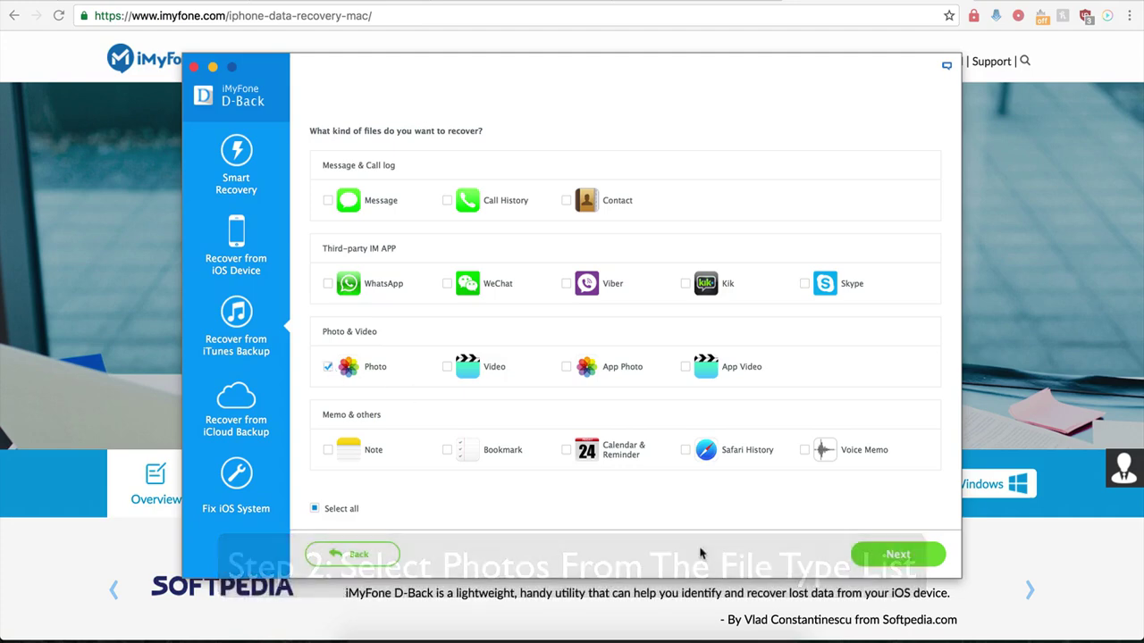
left_click(887, 556)
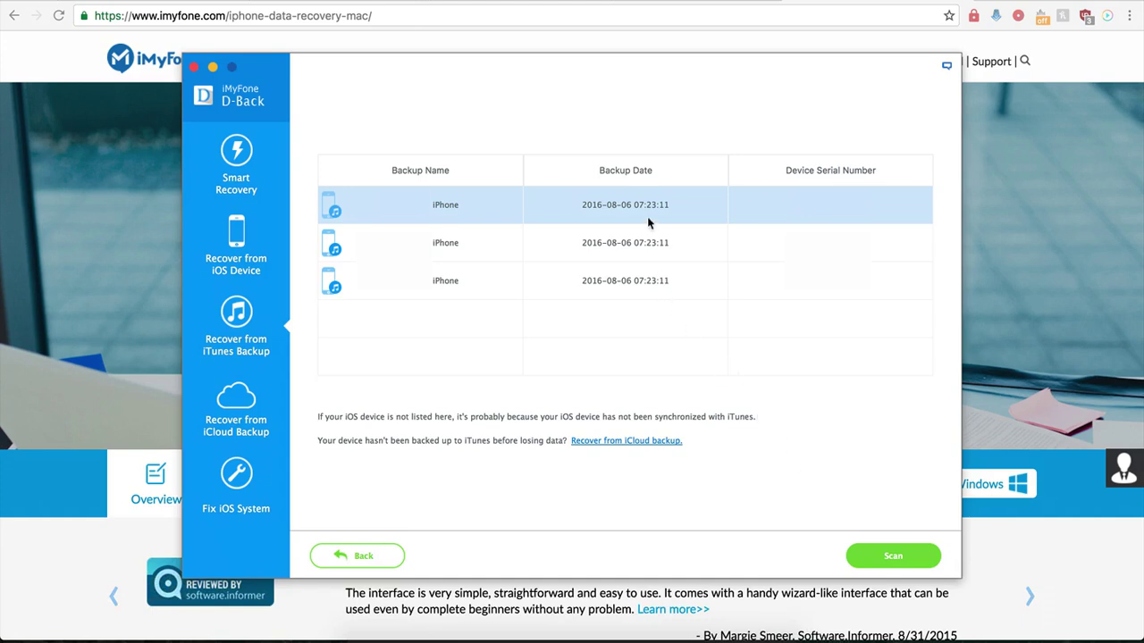
- Scan the first 2016-08-06 iPhone backup for its 3 recoverable photos
left_click(874, 556)
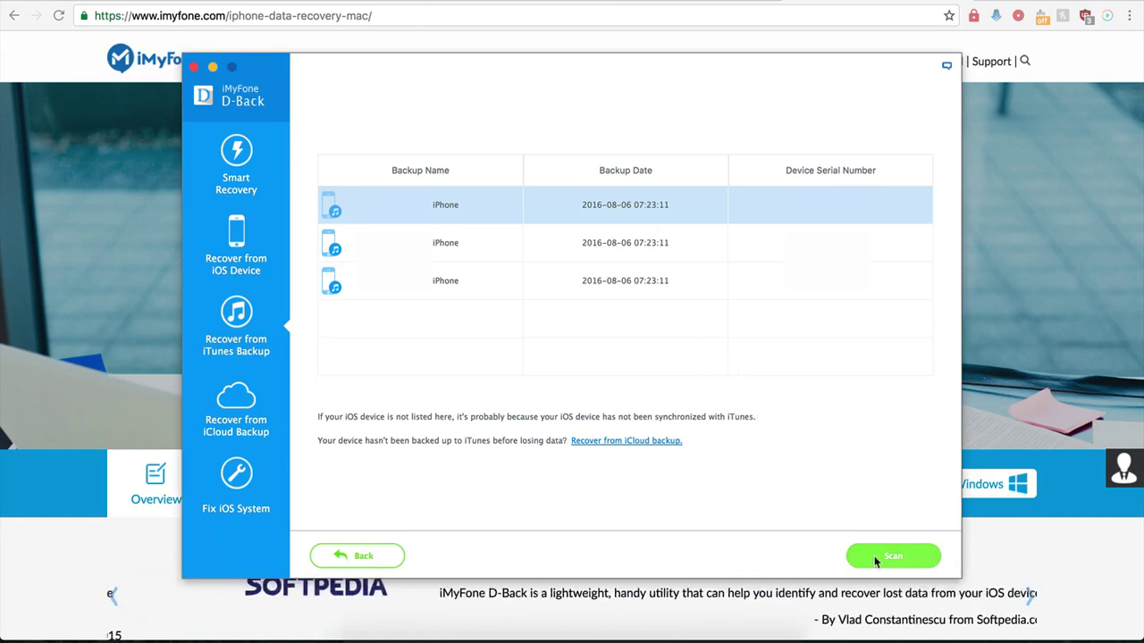